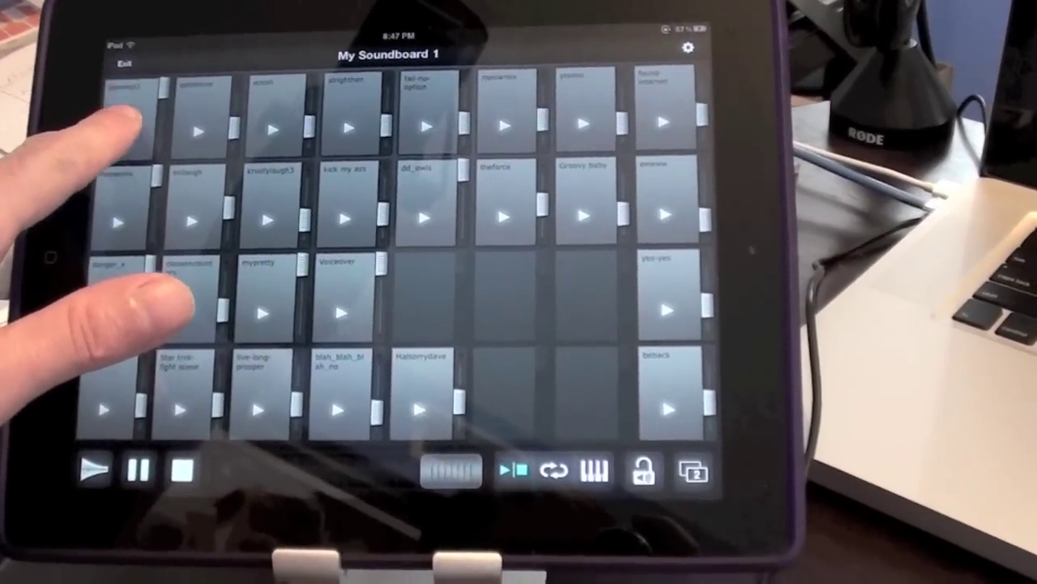
Step: Play the first pad's clip, then the Star trek fight scene clip, from the iPad
click(129, 120)
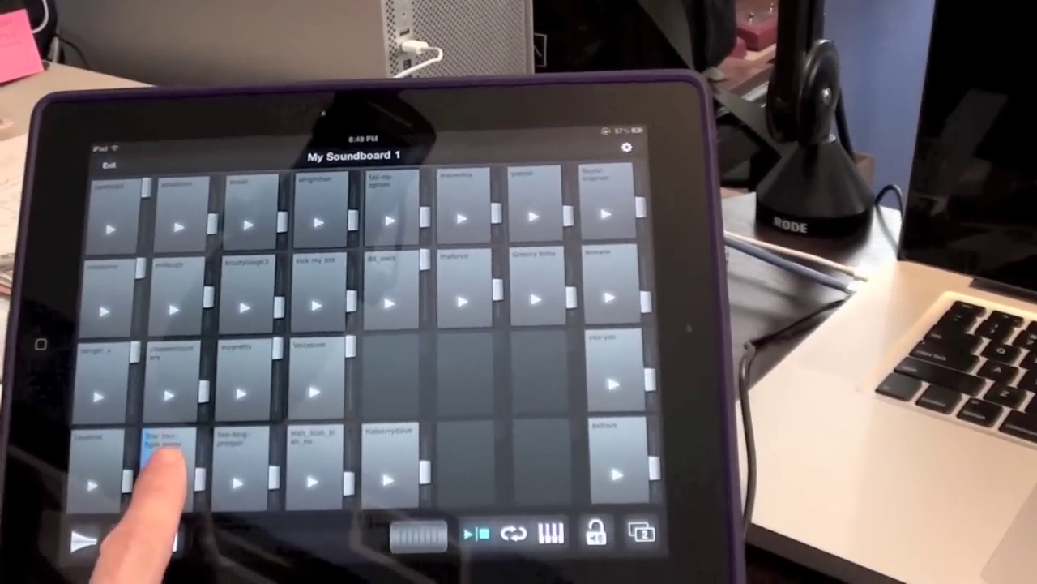
click(167, 455)
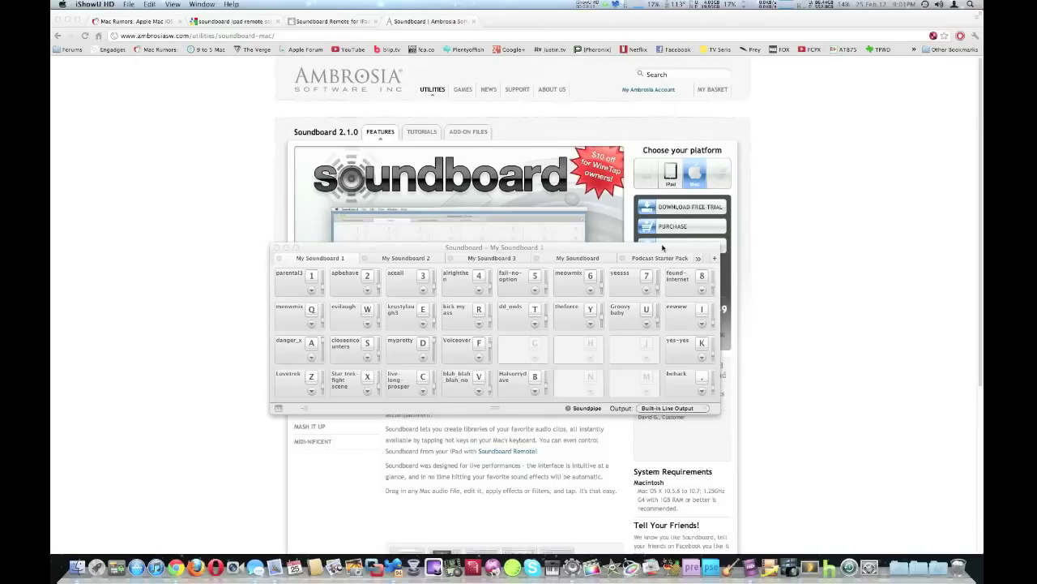
Step: Bring the Mac's My Soundboard 1 window to the front and open parental3's pad options
drag(663, 248, 662, 237)
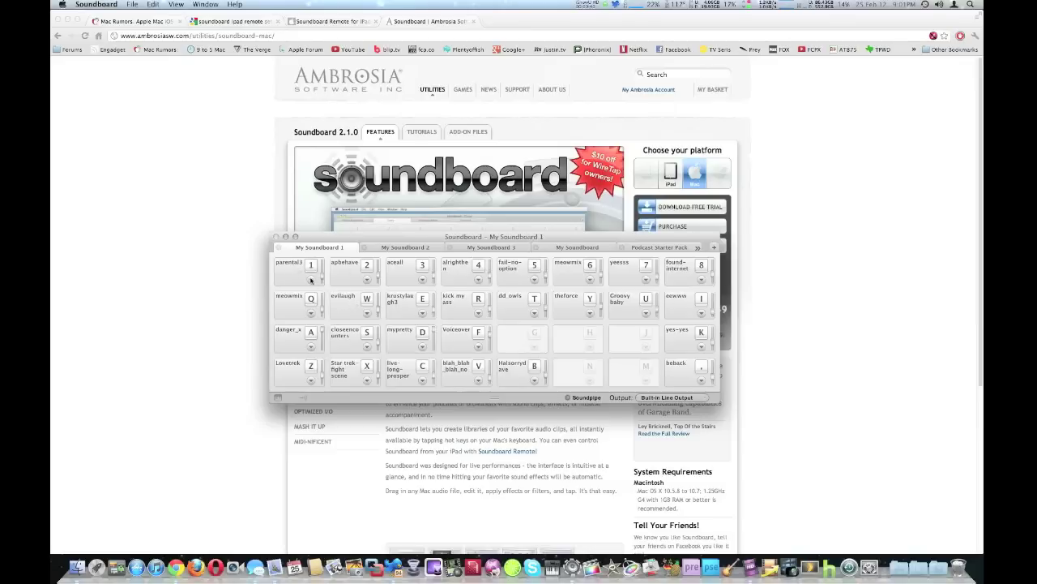
click(310, 279)
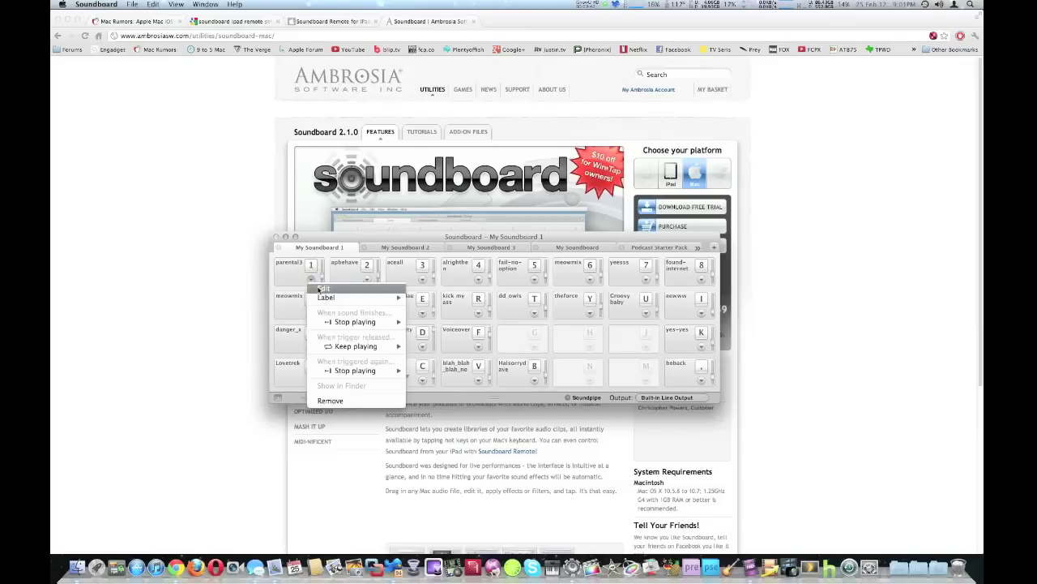
Step: Give parental3 a red label, remove the label again, then open parental3 for editing
mouse_move(331, 298)
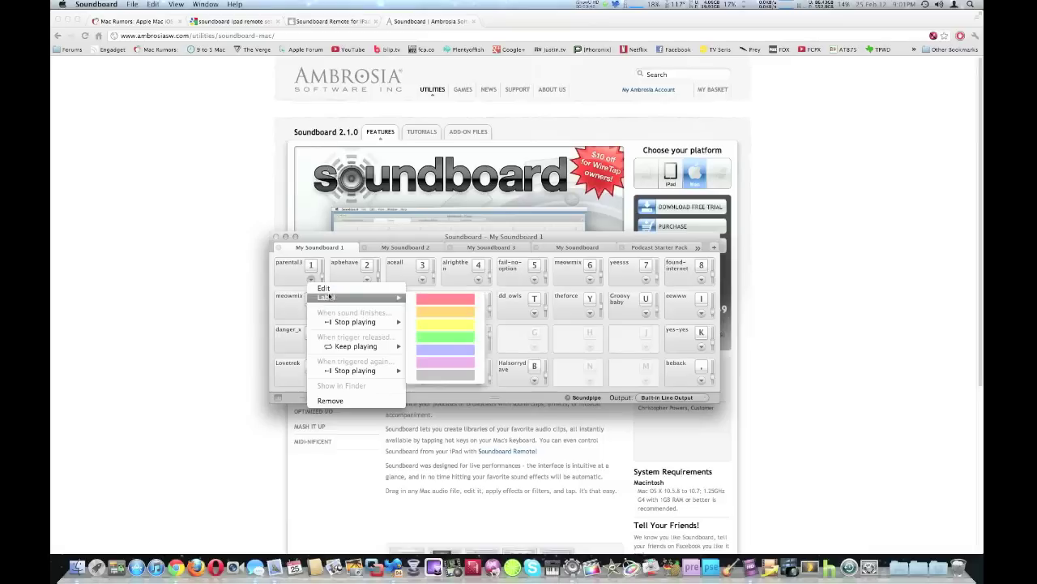
click(440, 300)
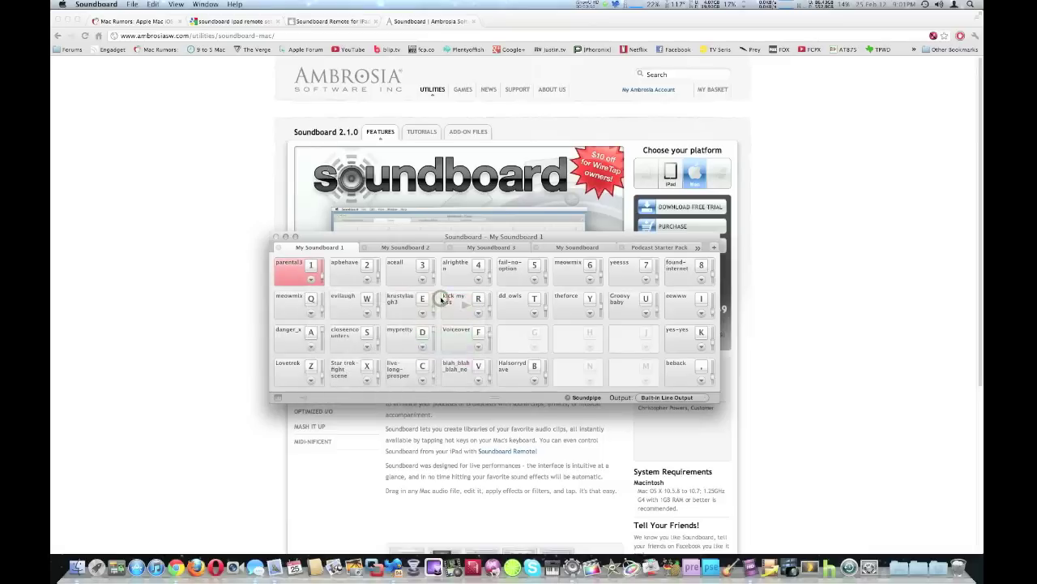
click(310, 279)
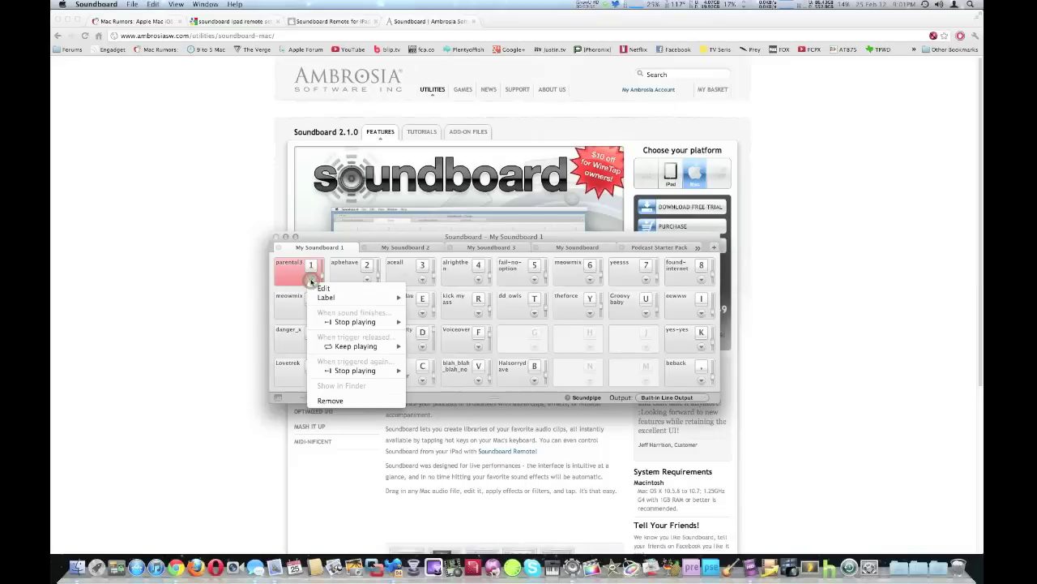
mouse_move(324, 296)
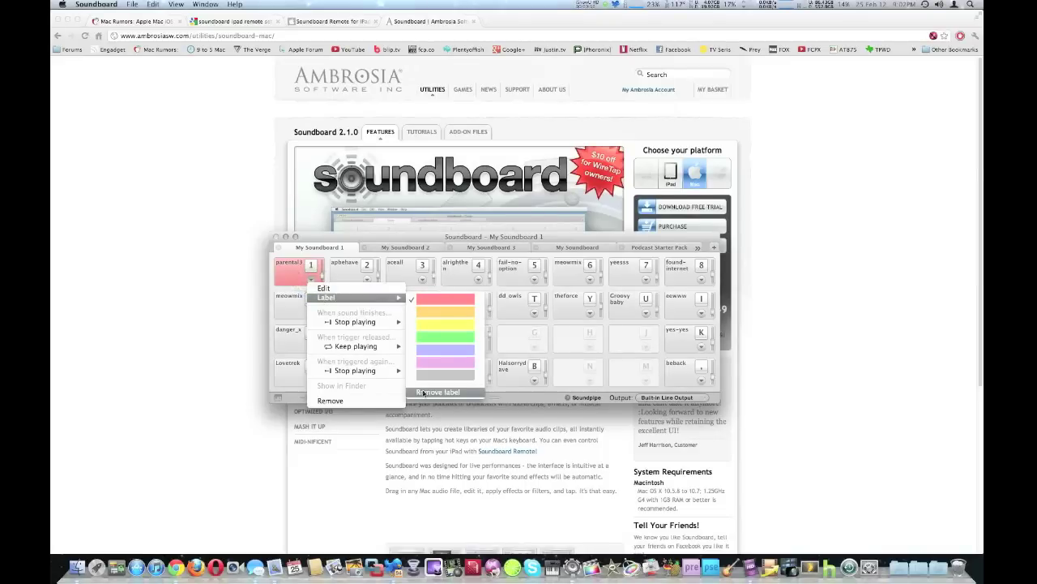
click(421, 391)
click(310, 280)
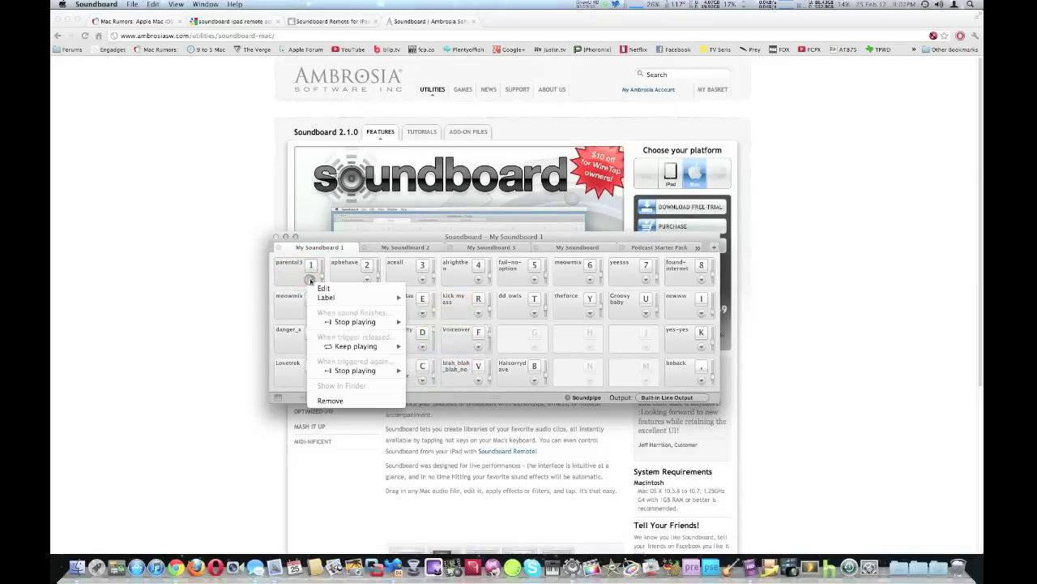
click(324, 289)
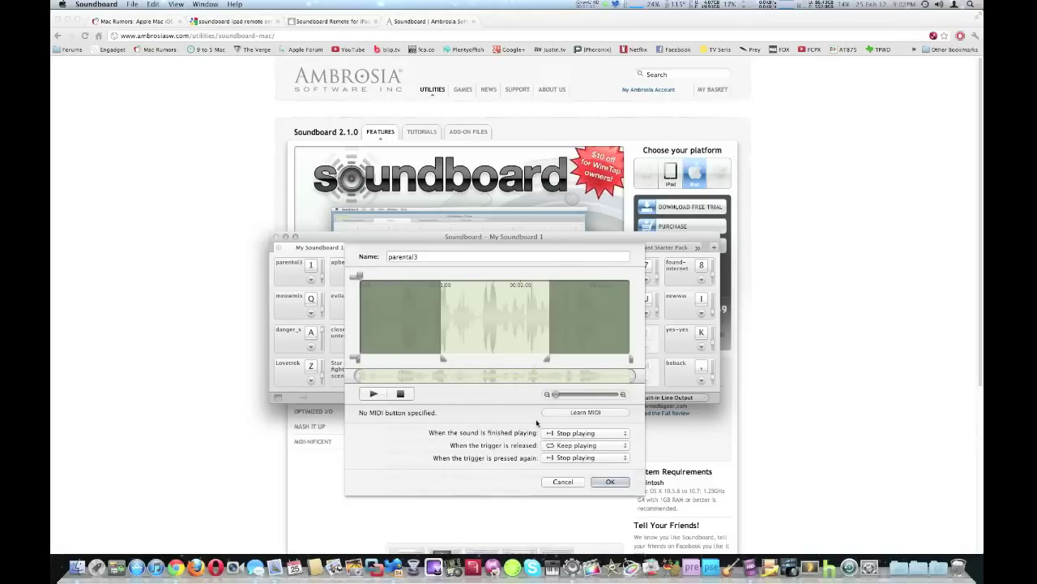
Step: Cancel the parental3 edit sheet without changes and check the pad's volume slider
click(562, 481)
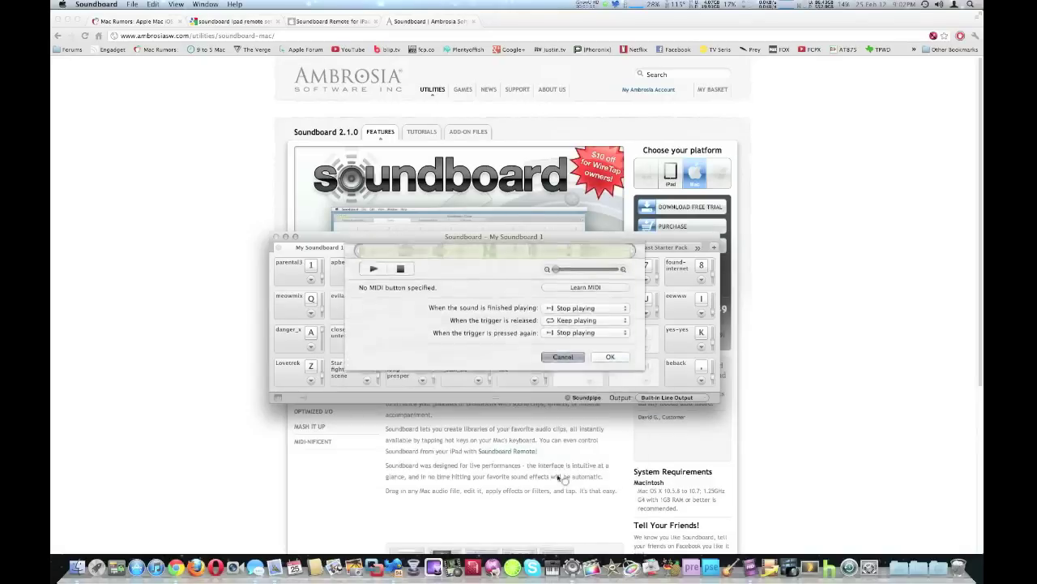
click(322, 278)
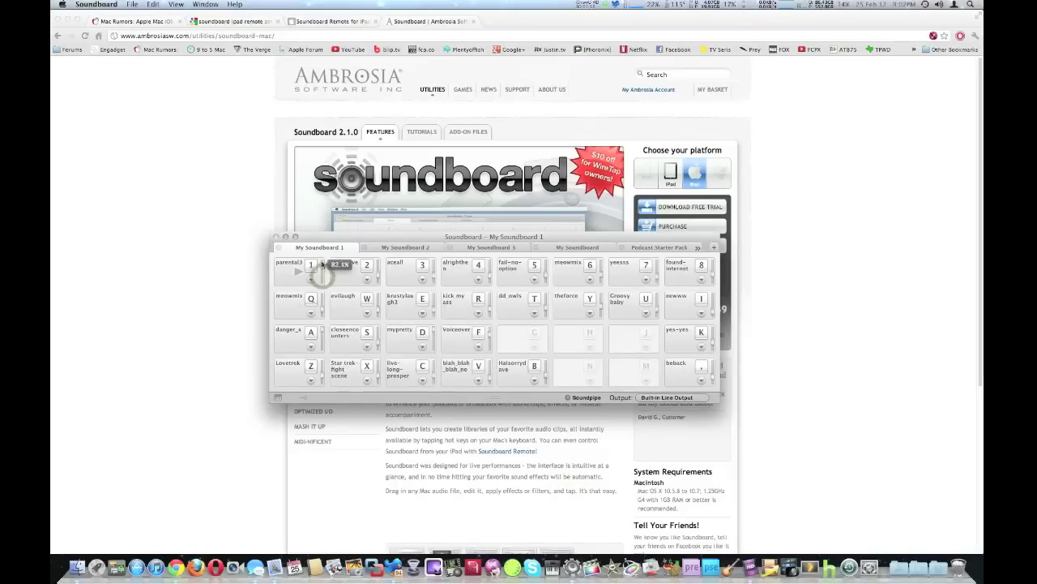
Step: Lower parental3's volume to 35.1%, then open and dismiss its options menu
drag(325, 270, 326, 278)
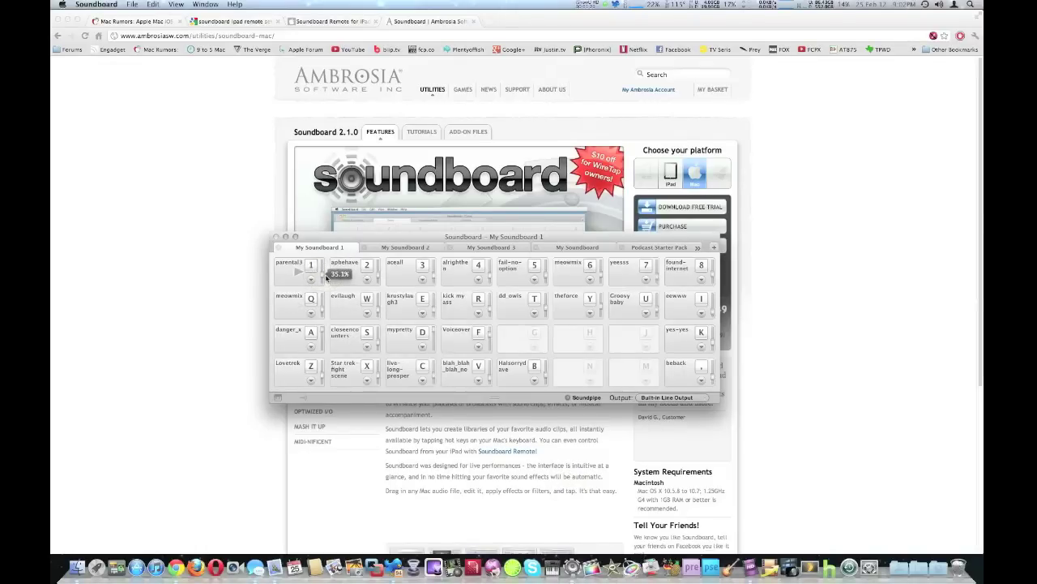
click(310, 279)
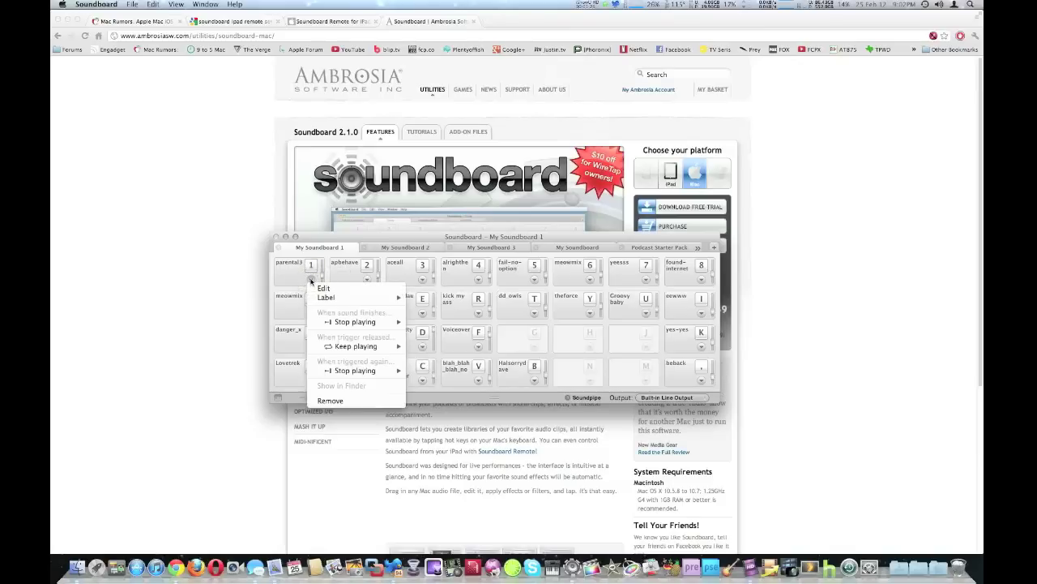
click(350, 248)
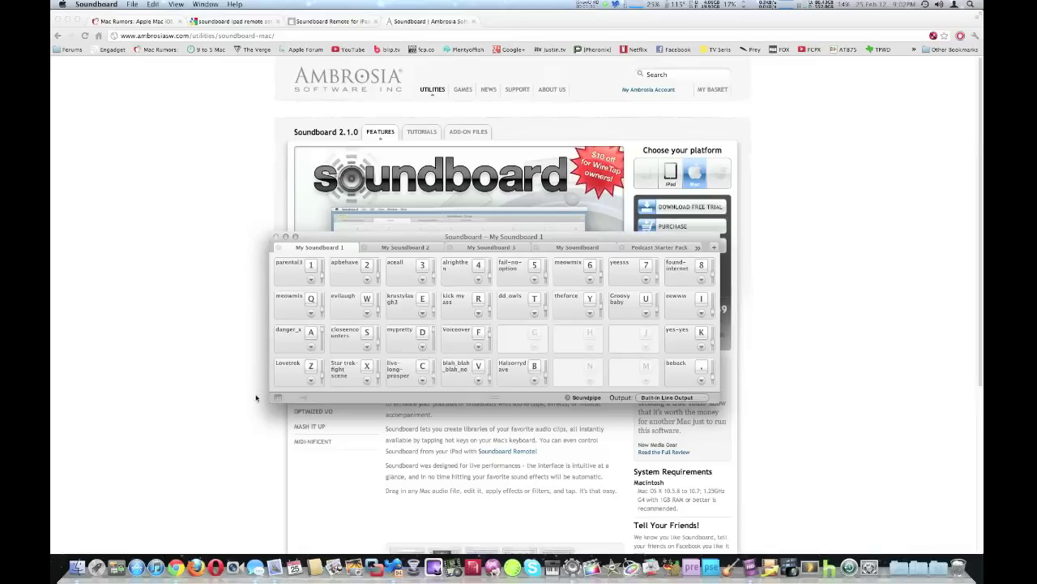
click(321, 397)
click(278, 397)
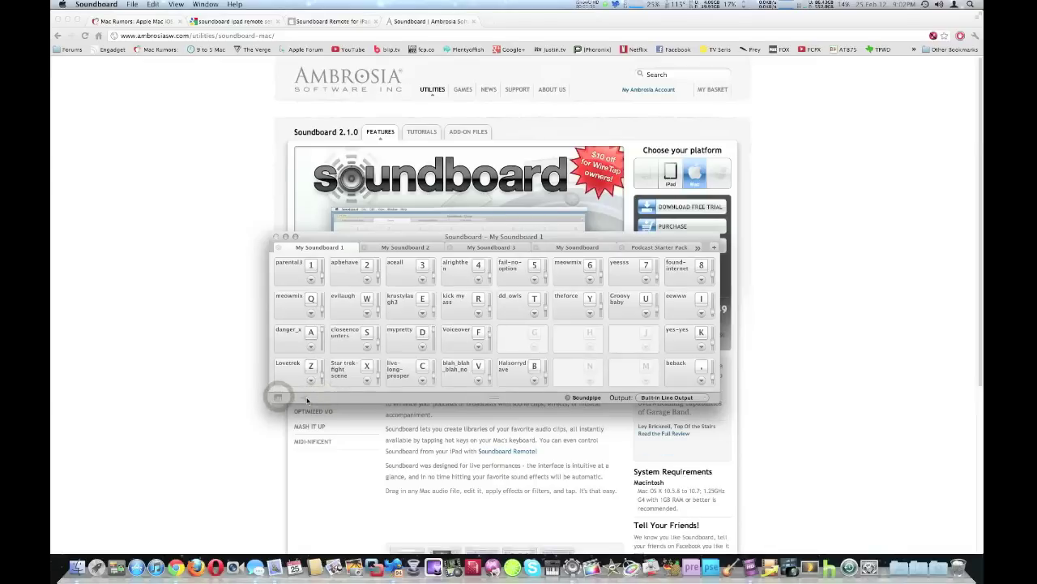
click(305, 397)
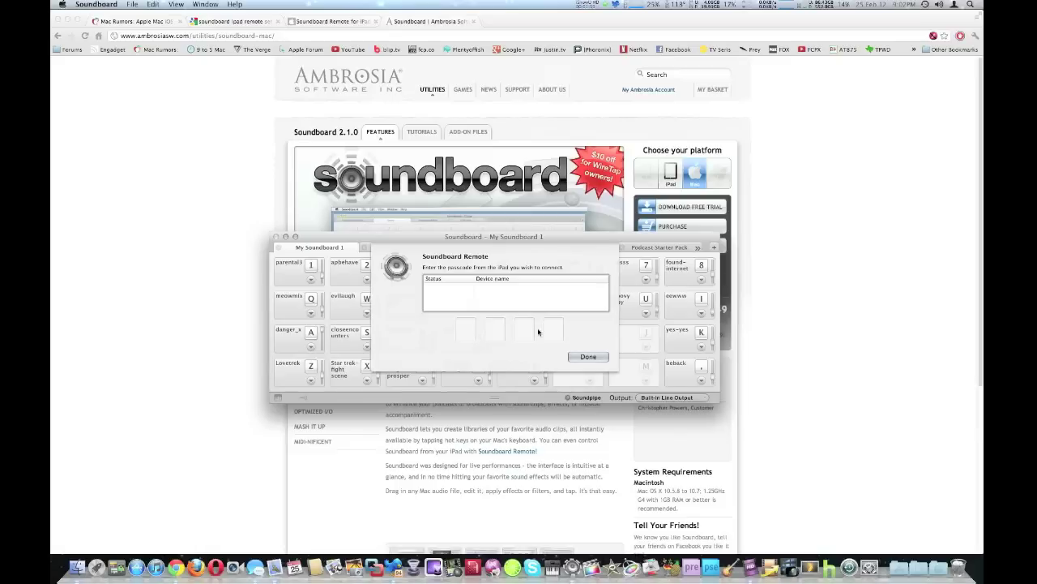
click(587, 356)
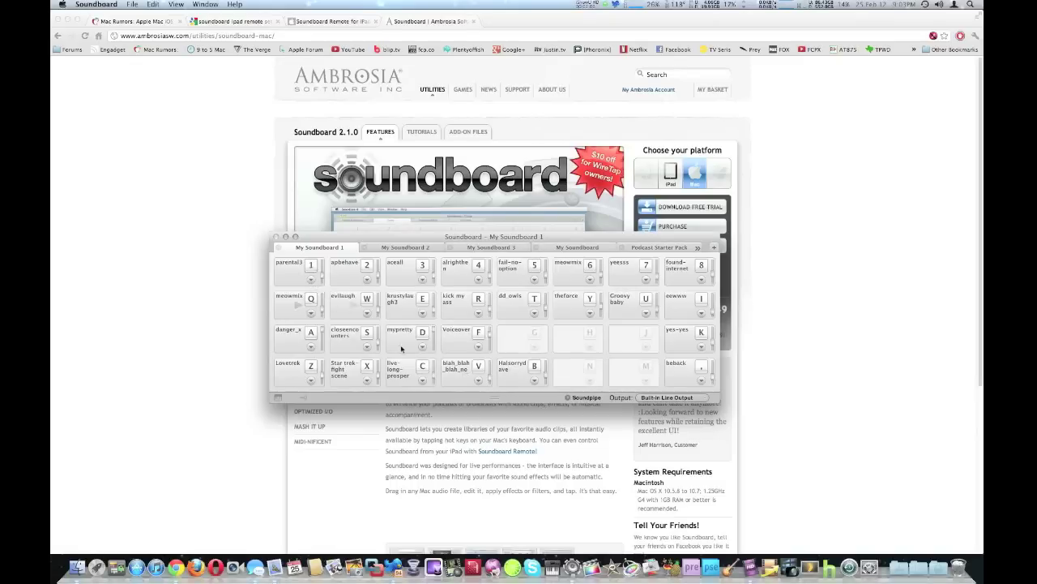
drag(490, 396, 494, 399)
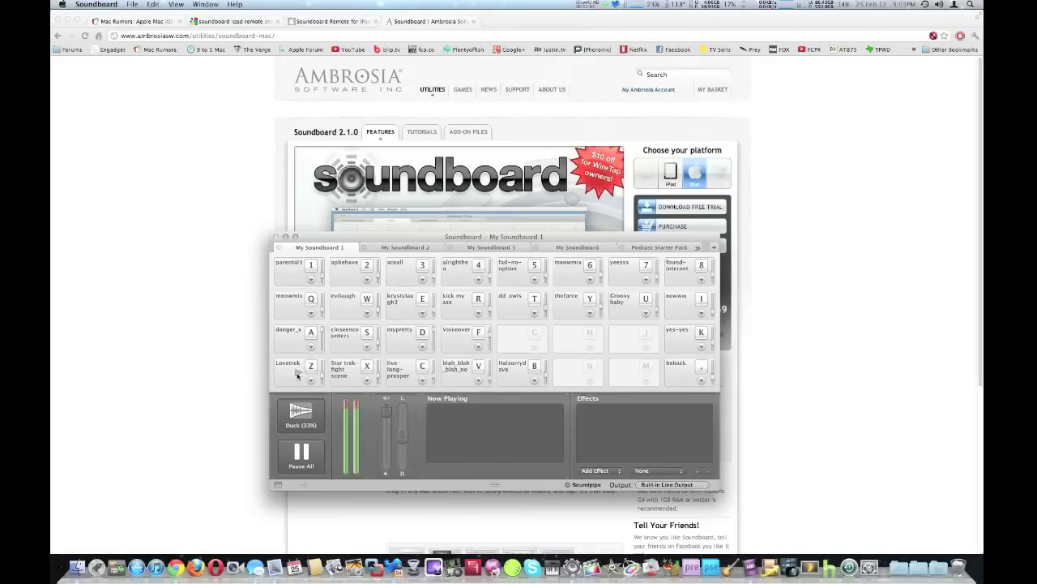
Step: Play Lovetrek, duck and un-duck it, stop it, then collapse the playback panel
click(298, 375)
click(302, 420)
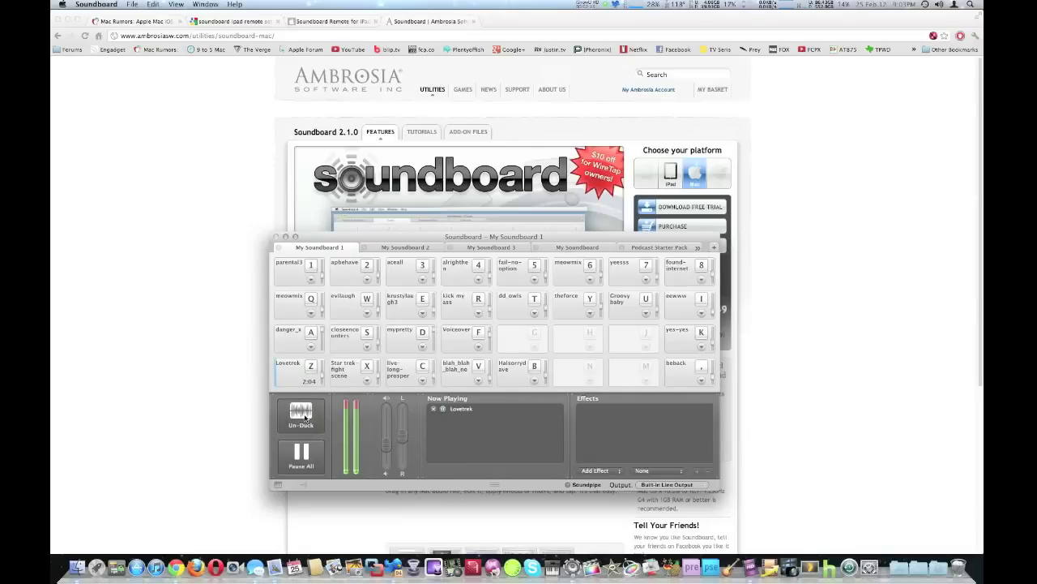
click(301, 416)
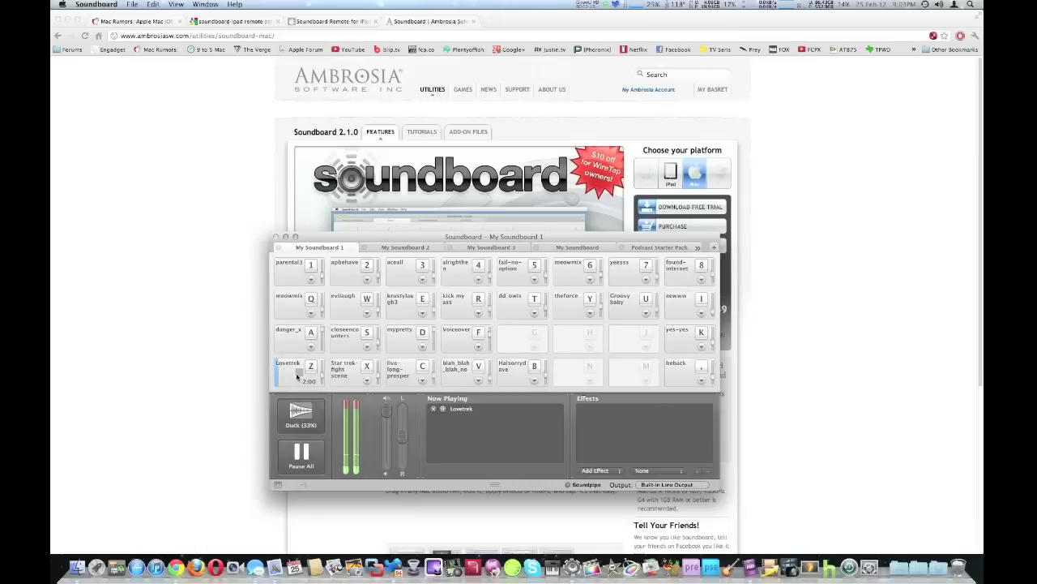
click(296, 377)
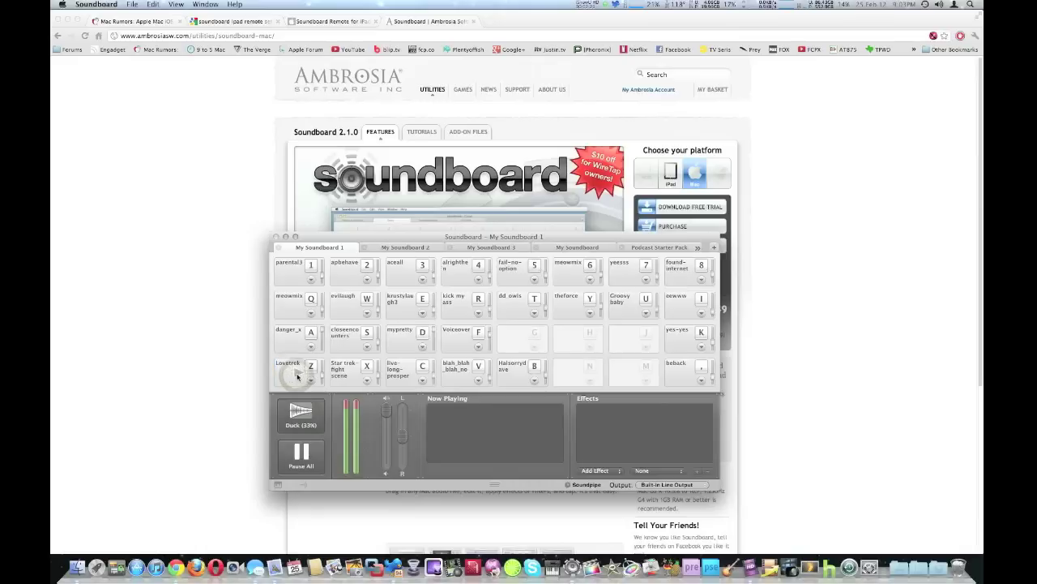
click(496, 485)
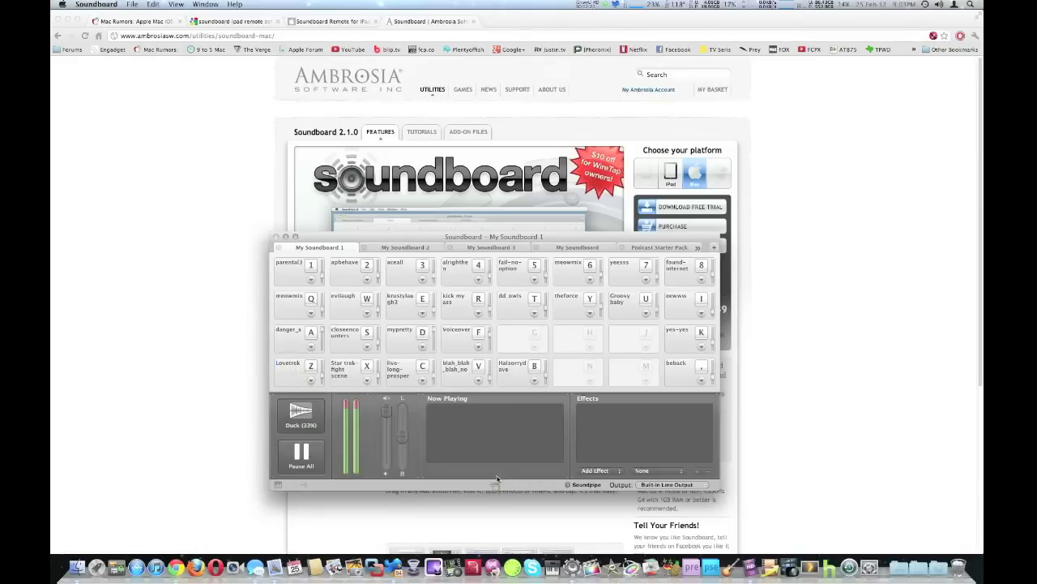
click(496, 485)
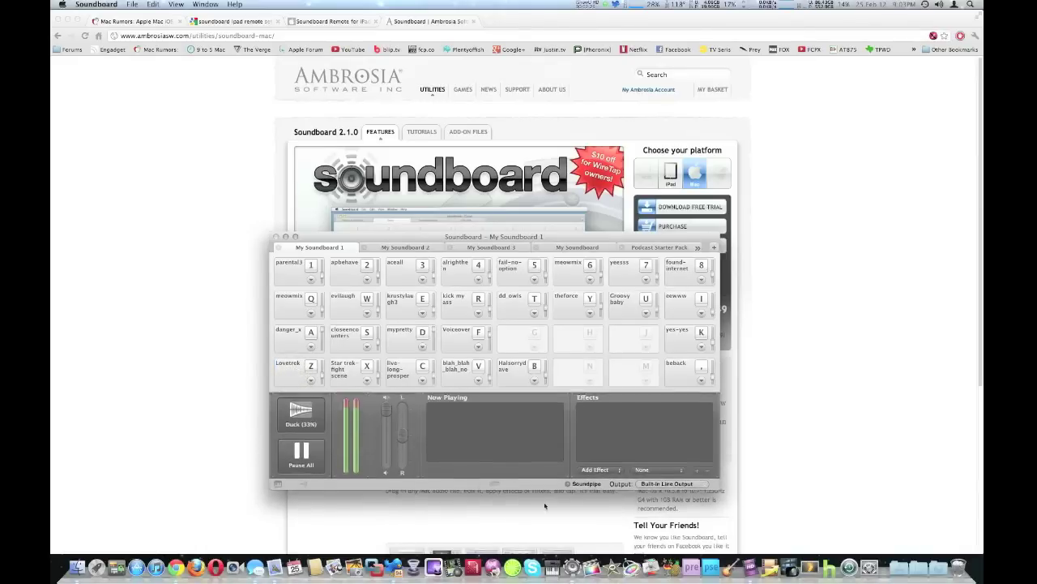
click(494, 477)
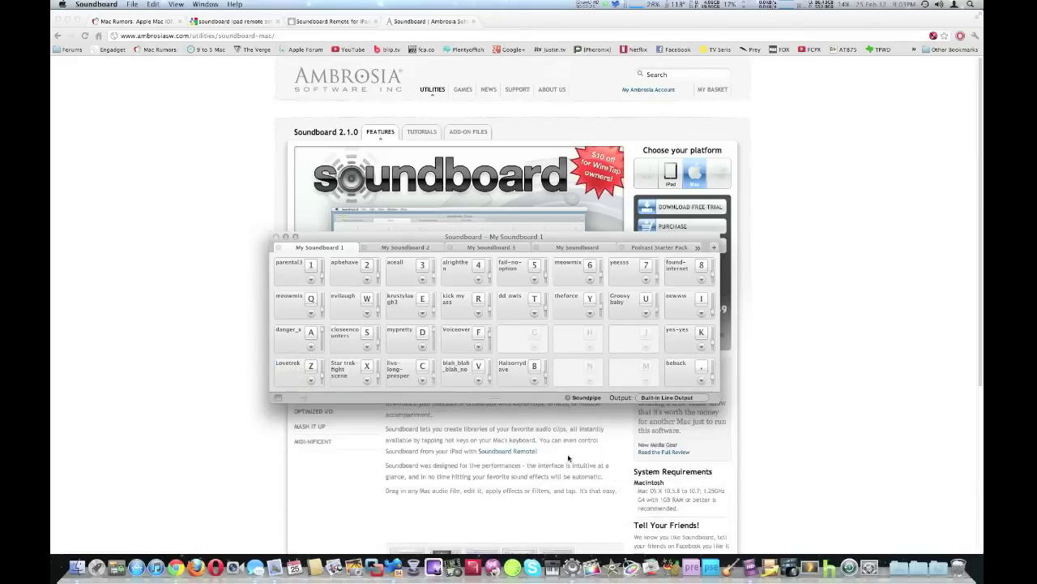
click(492, 397)
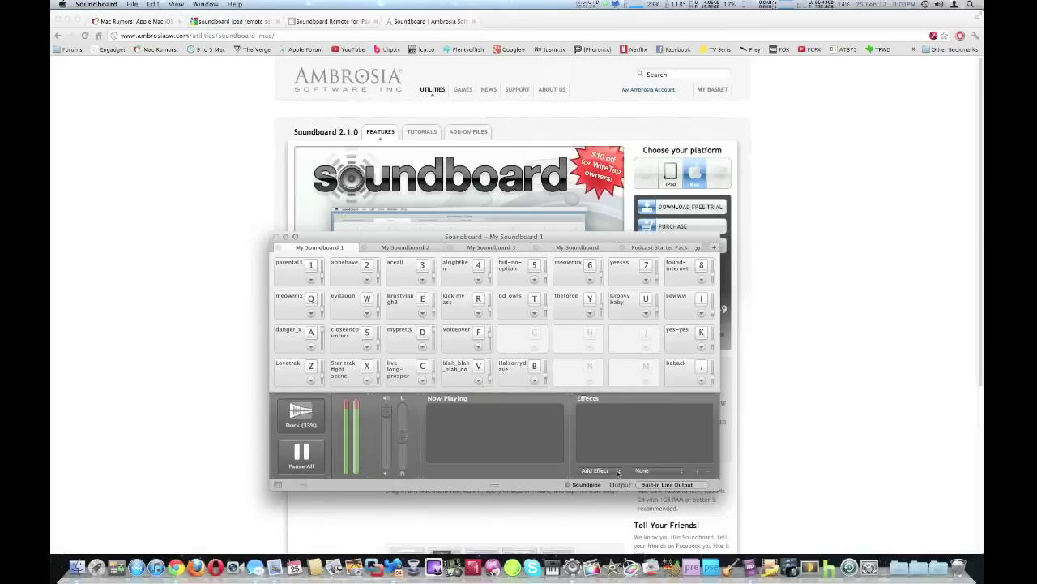
click(621, 474)
mouse_move(617, 481)
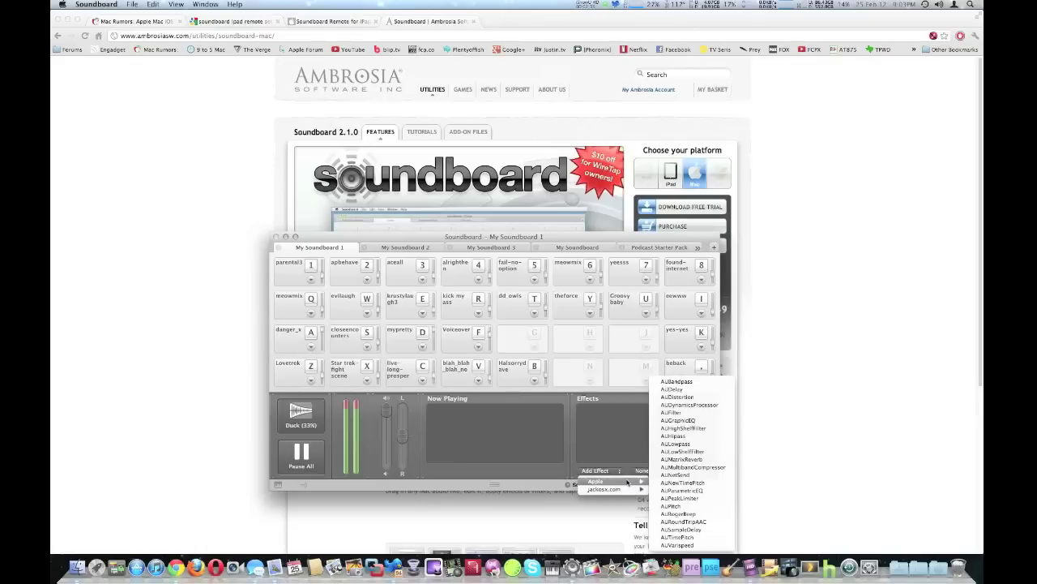
click(548, 477)
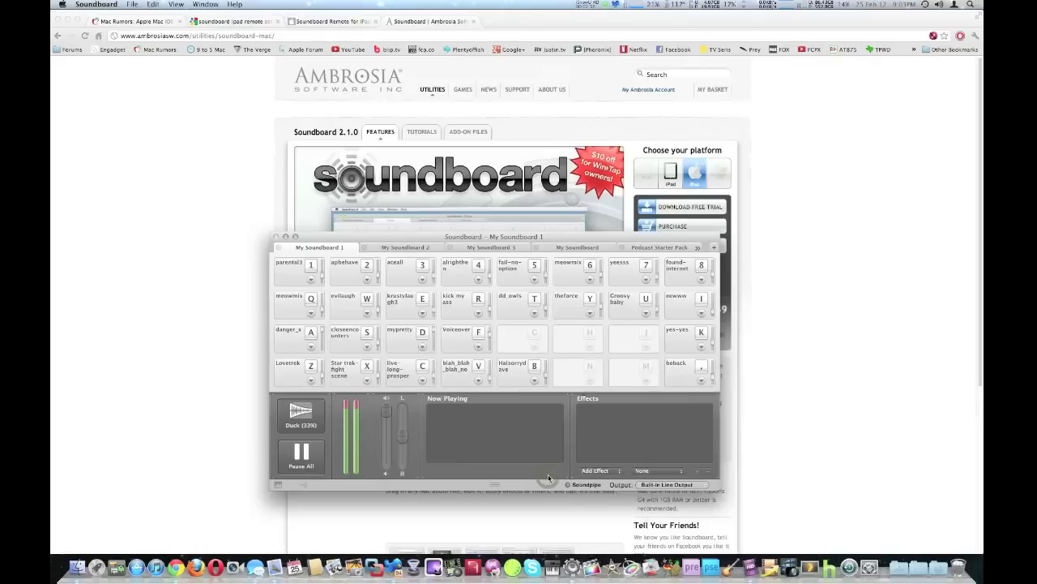
click(496, 484)
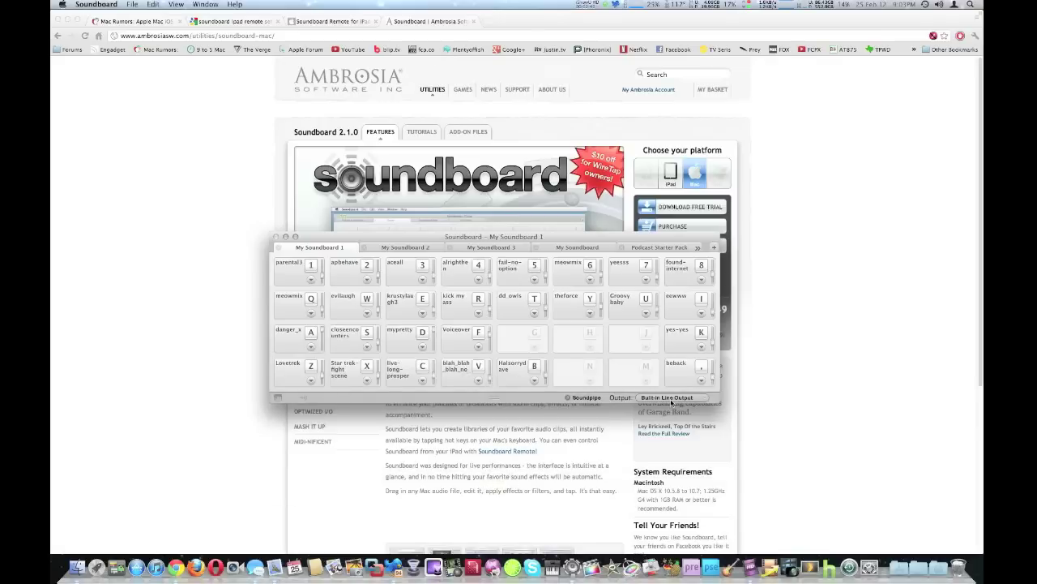
Step: Check the output device list, keeping Built-in Line Output, then switch to another board
click(670, 398)
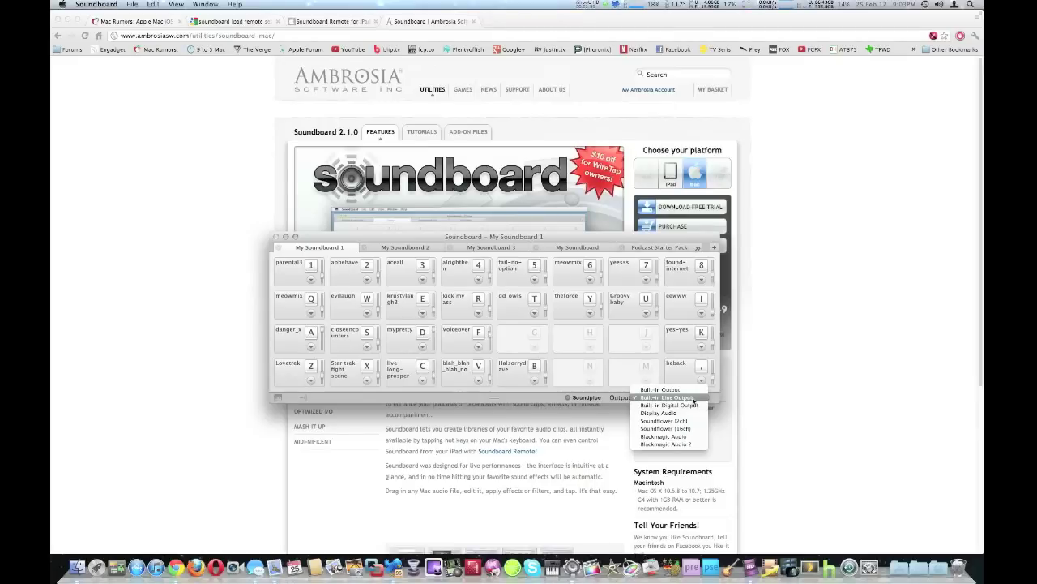
click(528, 397)
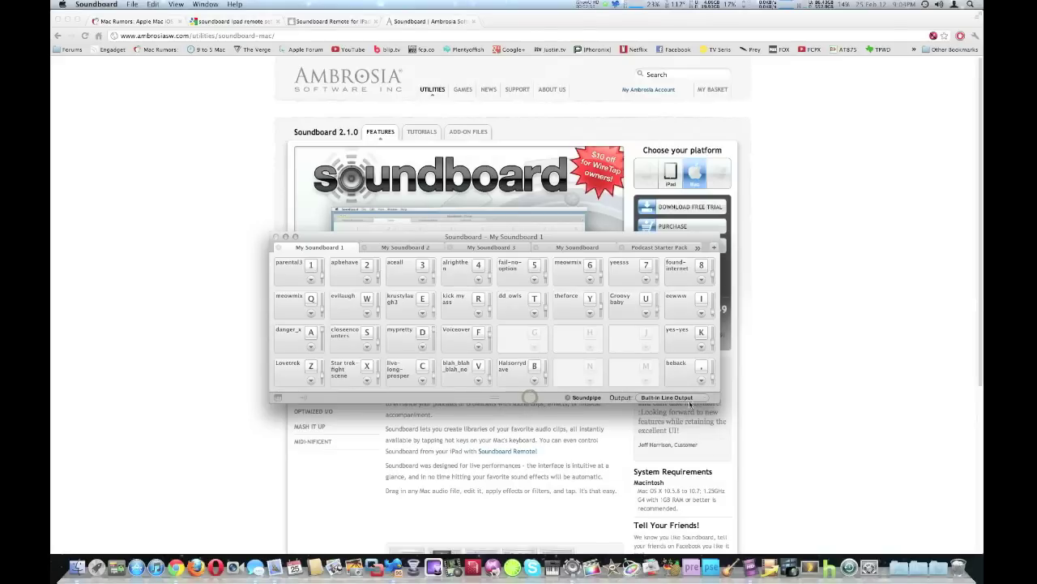
click(387, 249)
click(491, 248)
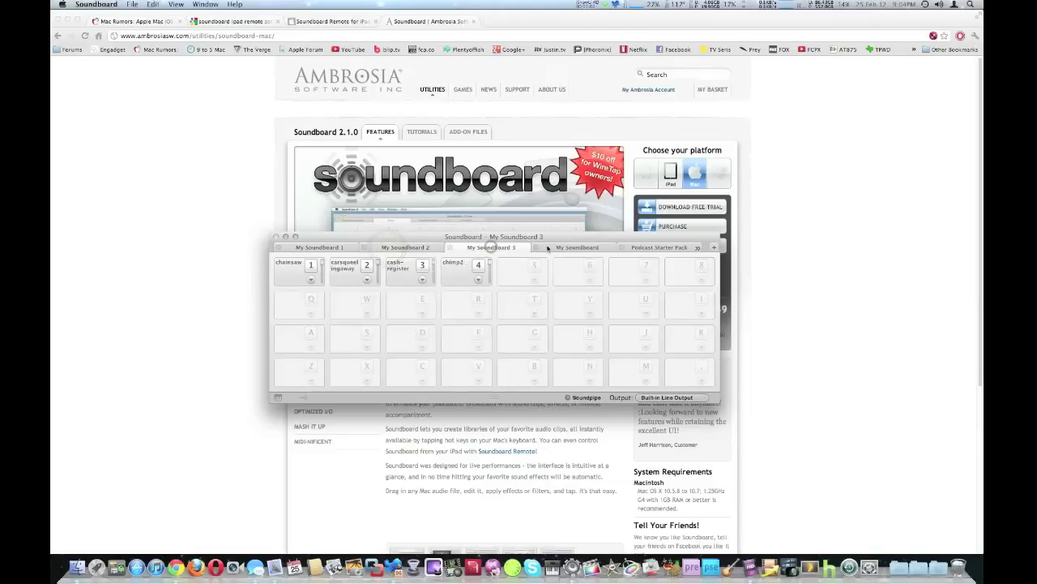
click(557, 246)
click(648, 247)
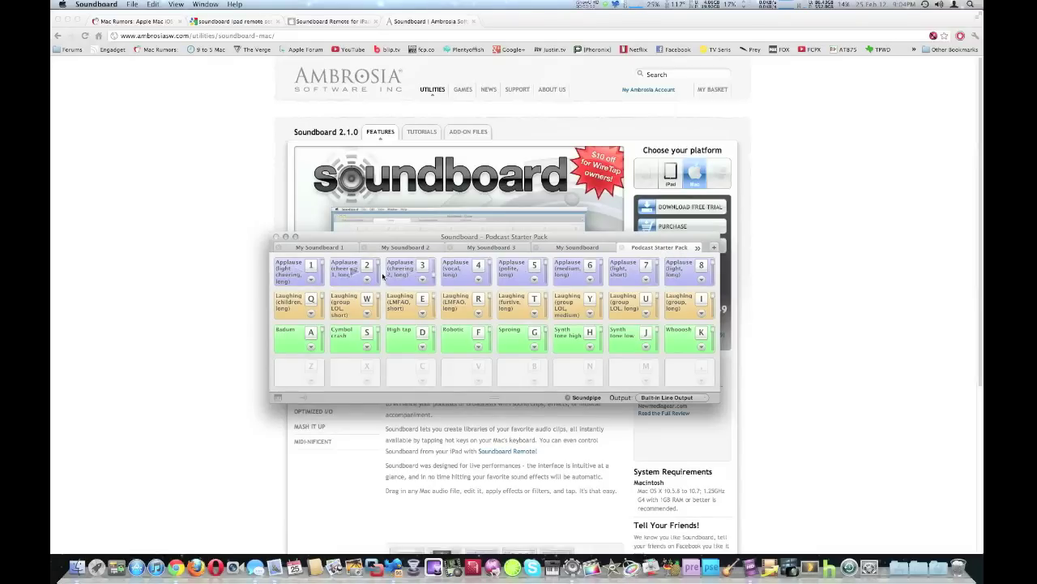
click(435, 278)
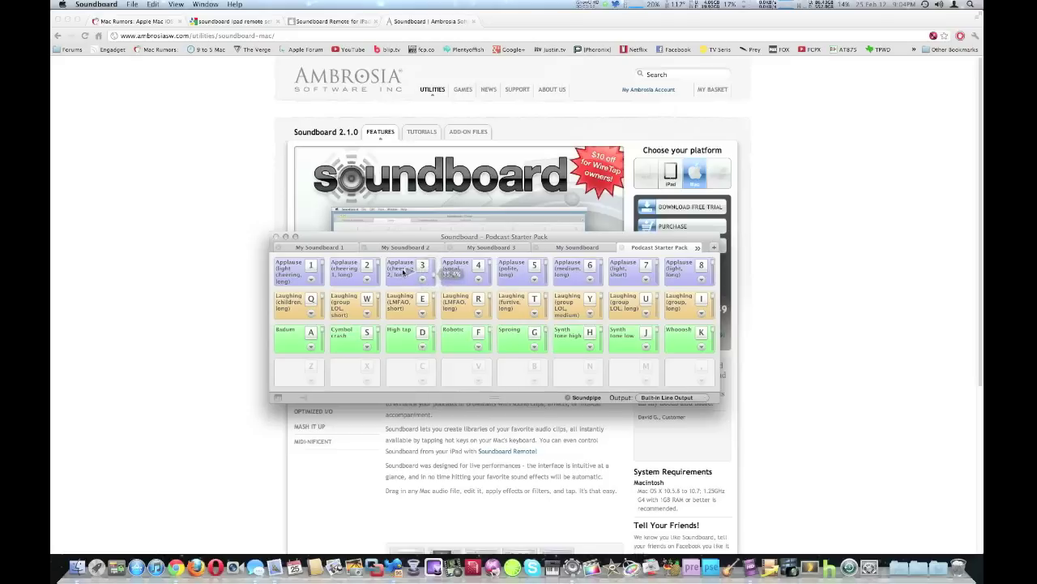
click(403, 271)
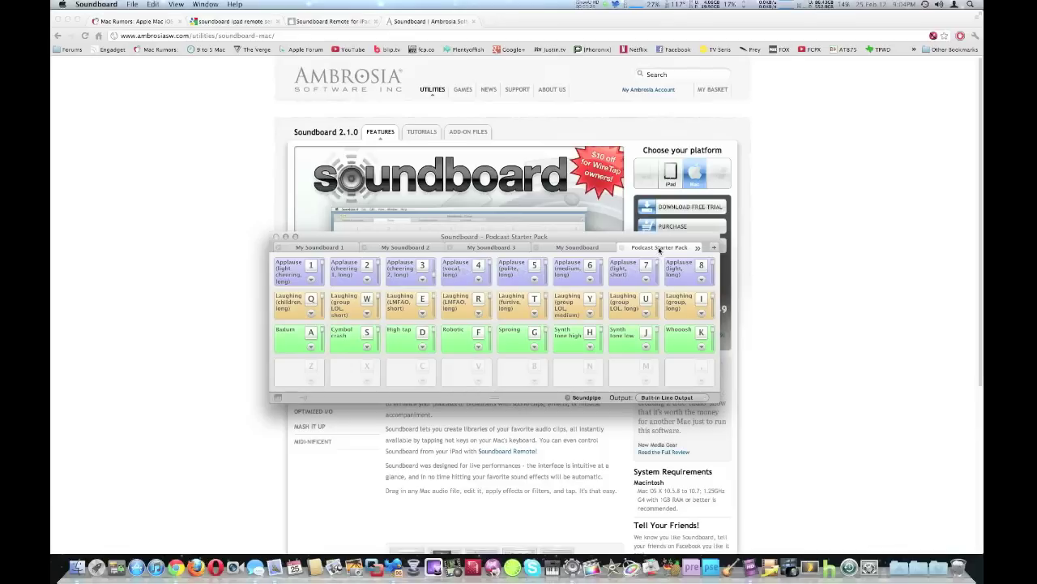
click(321, 248)
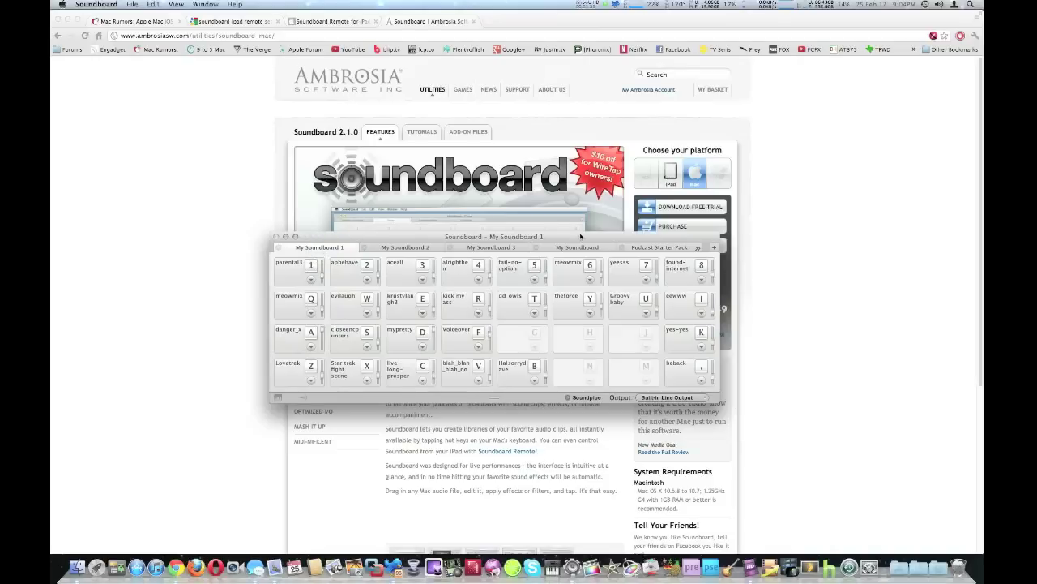
Step: Nudge the Soundboard window left, then open and dismiss the Soundboard Remote passcode sheet
drag(581, 236, 541, 235)
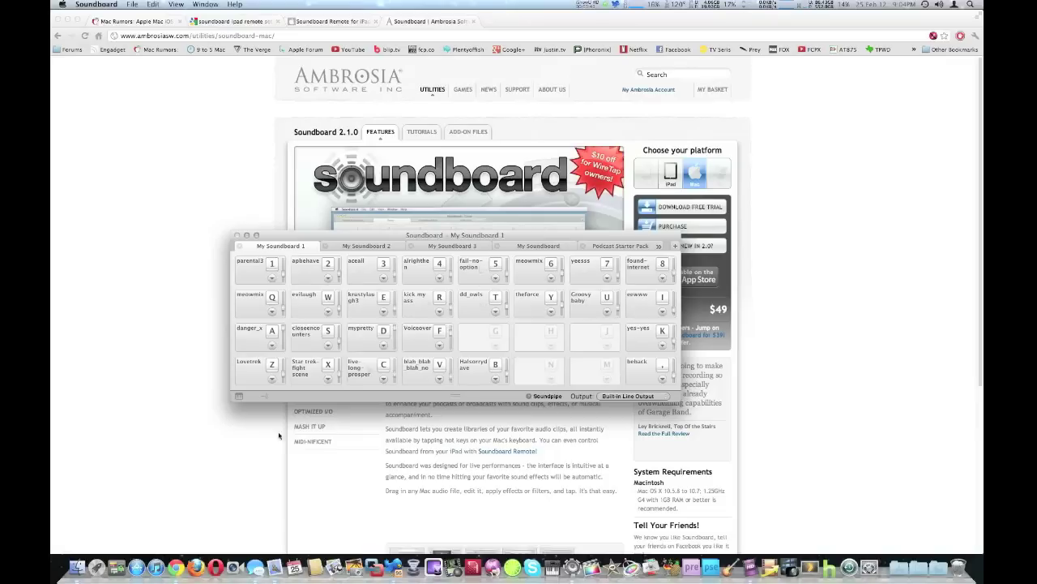
click(264, 397)
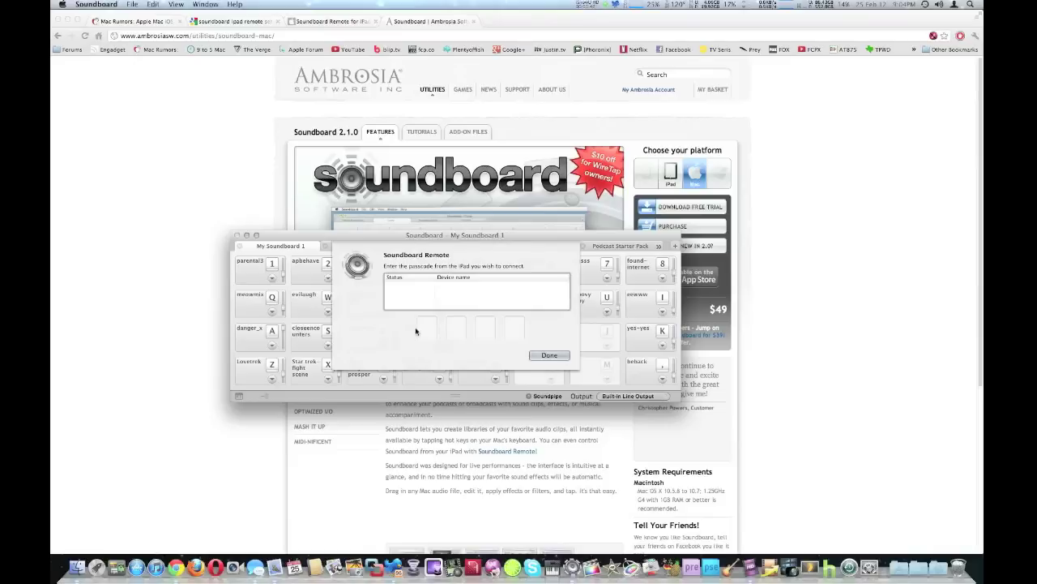
click(547, 356)
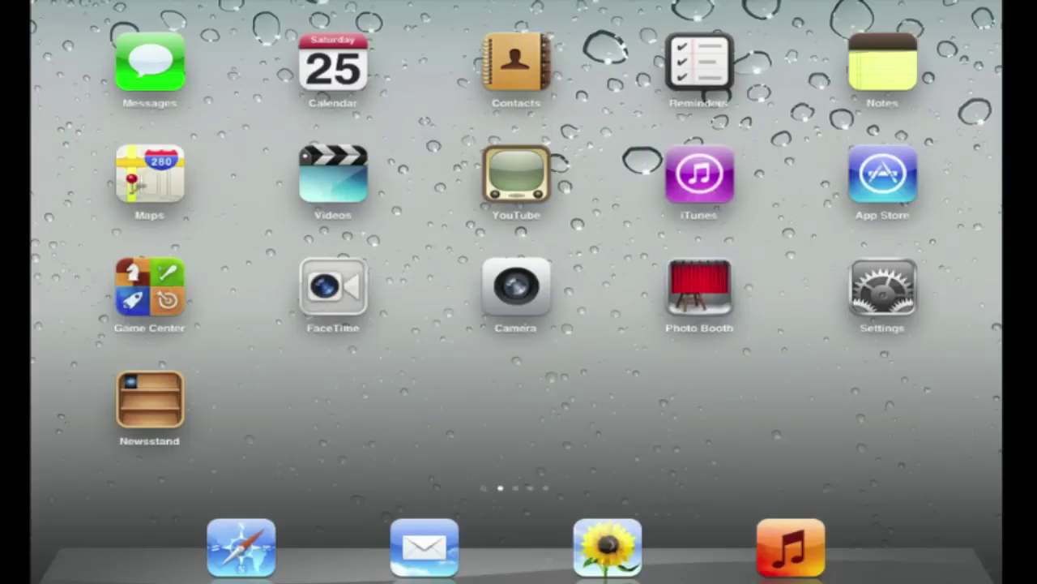
Step: Page through the iPad home screens to the Soundboard app and launch it
drag(729, 365, 325, 365)
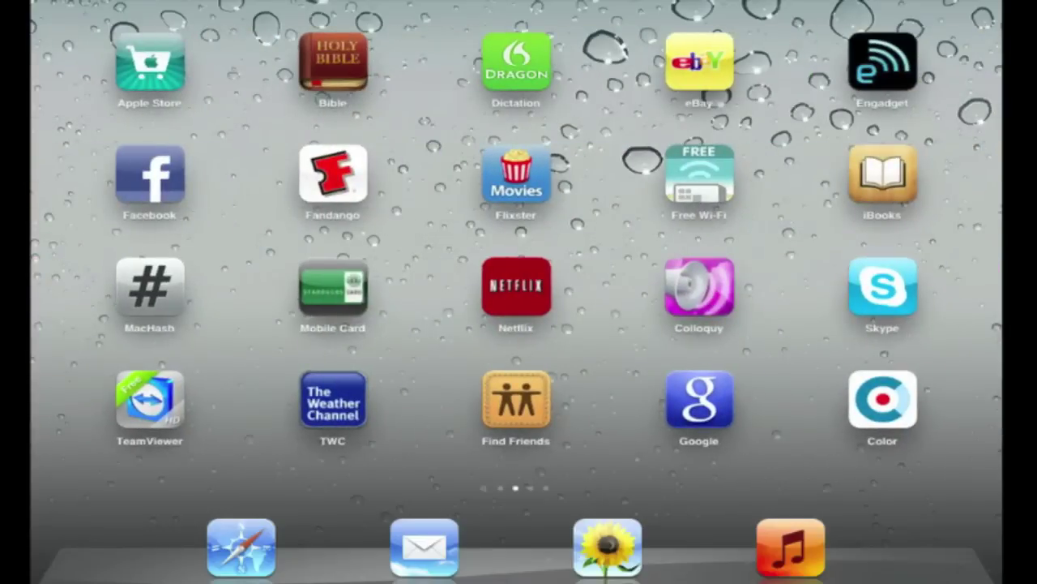
drag(519, 283, 450, 284)
drag(729, 283, 324, 284)
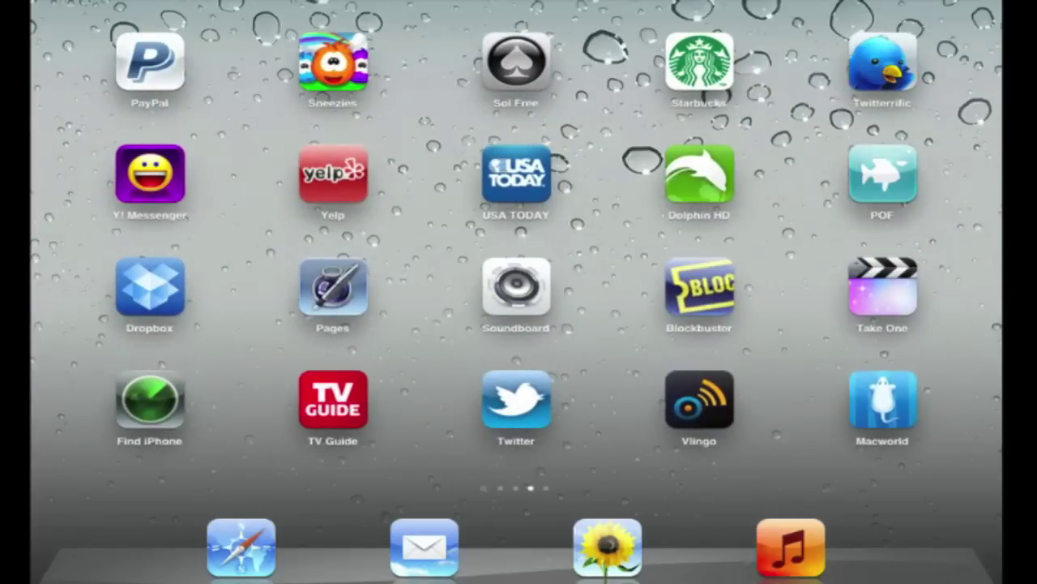
click(516, 285)
Step: Relaunch Soundboard Remote, showing My Soundboard 1's 27 clip pads from parental3 to beback
click(516, 285)
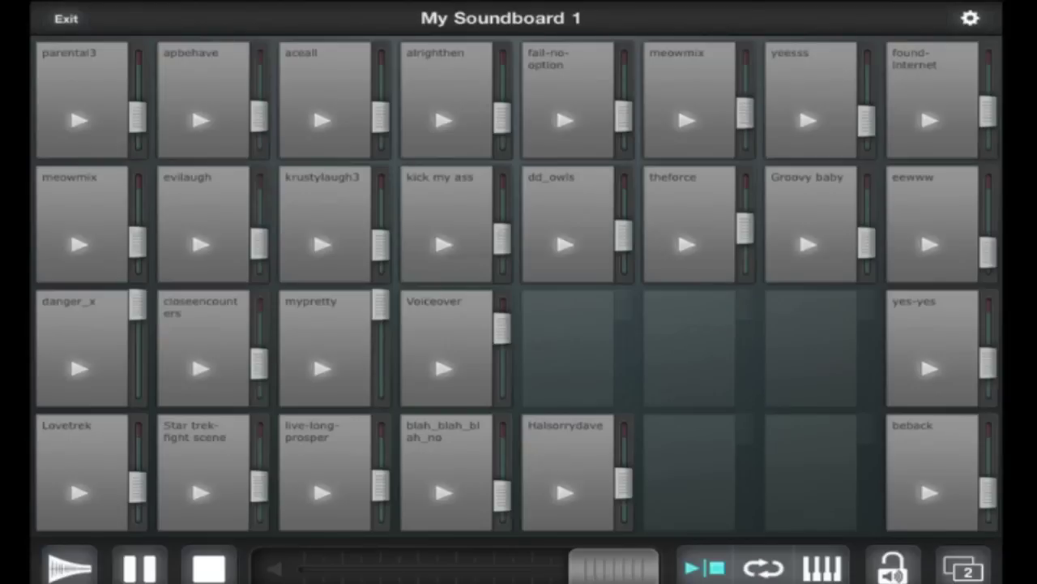
Step: Play the parental3 clip from the iPad and raise its volume slider
click(79, 120)
mouse_move(137, 116)
mouse_down()
mouse_move(137, 77)
mouse_move(137, 120)
mouse_up()
click(78, 114)
click(764, 567)
click(931, 486)
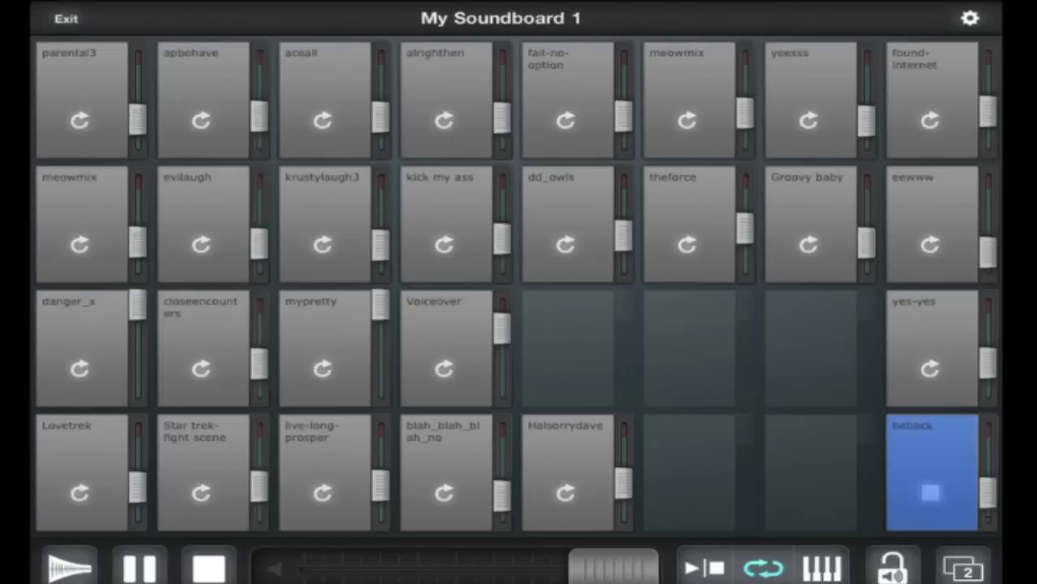
click(930, 486)
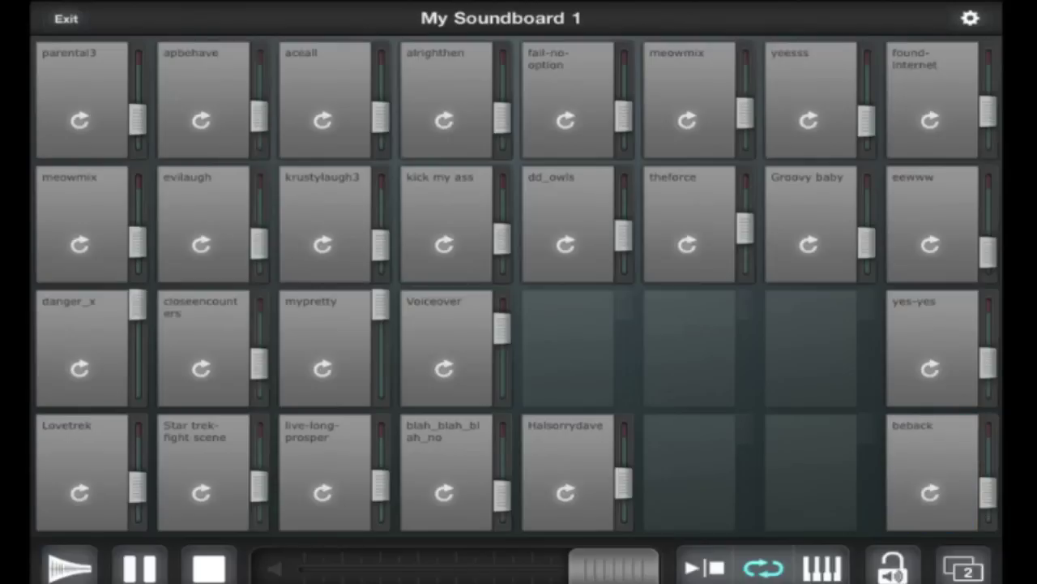
click(822, 567)
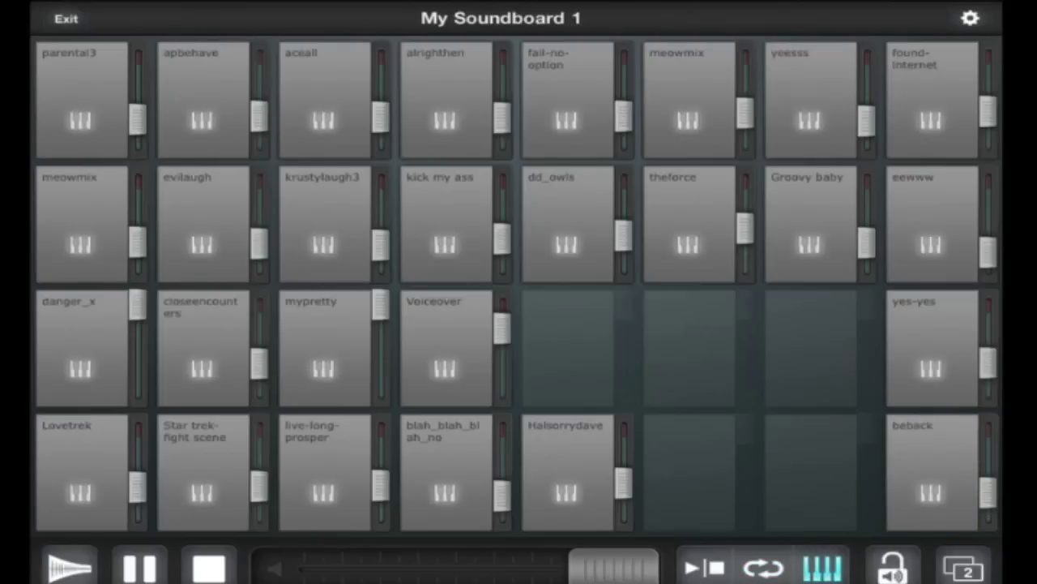
click(705, 567)
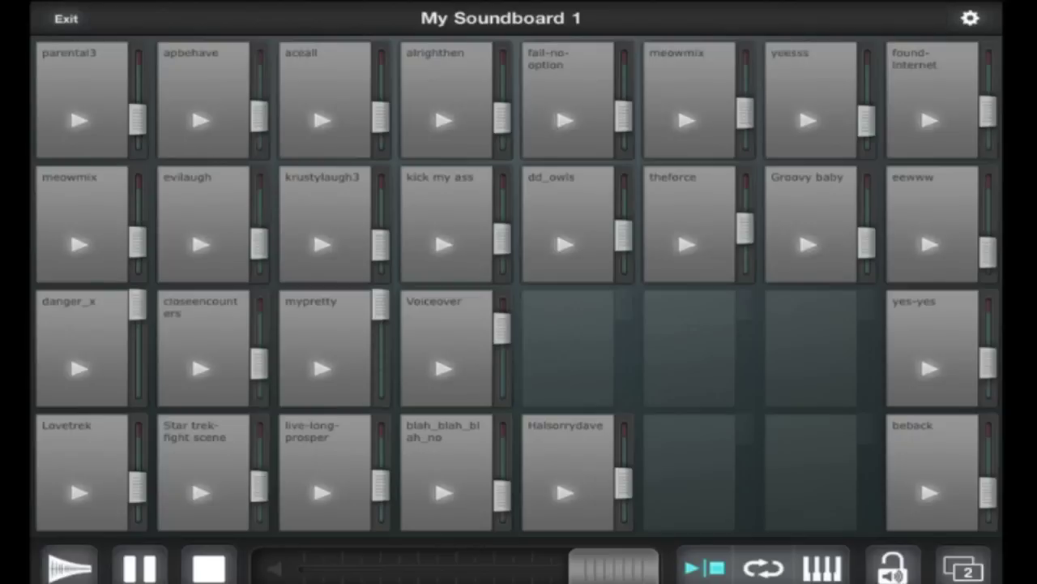
click(78, 491)
click(69, 567)
click(962, 566)
click(963, 566)
click(970, 18)
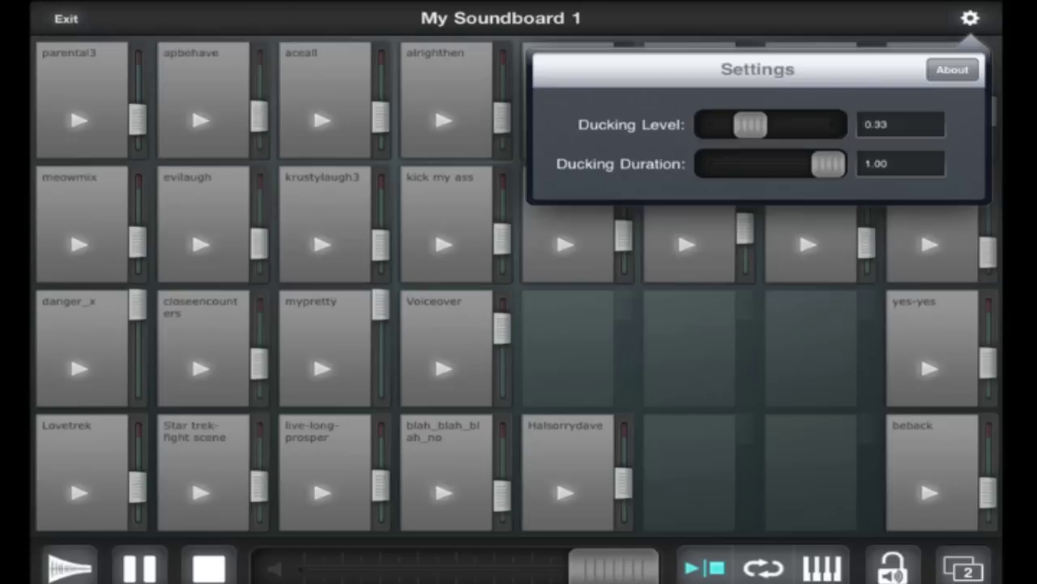